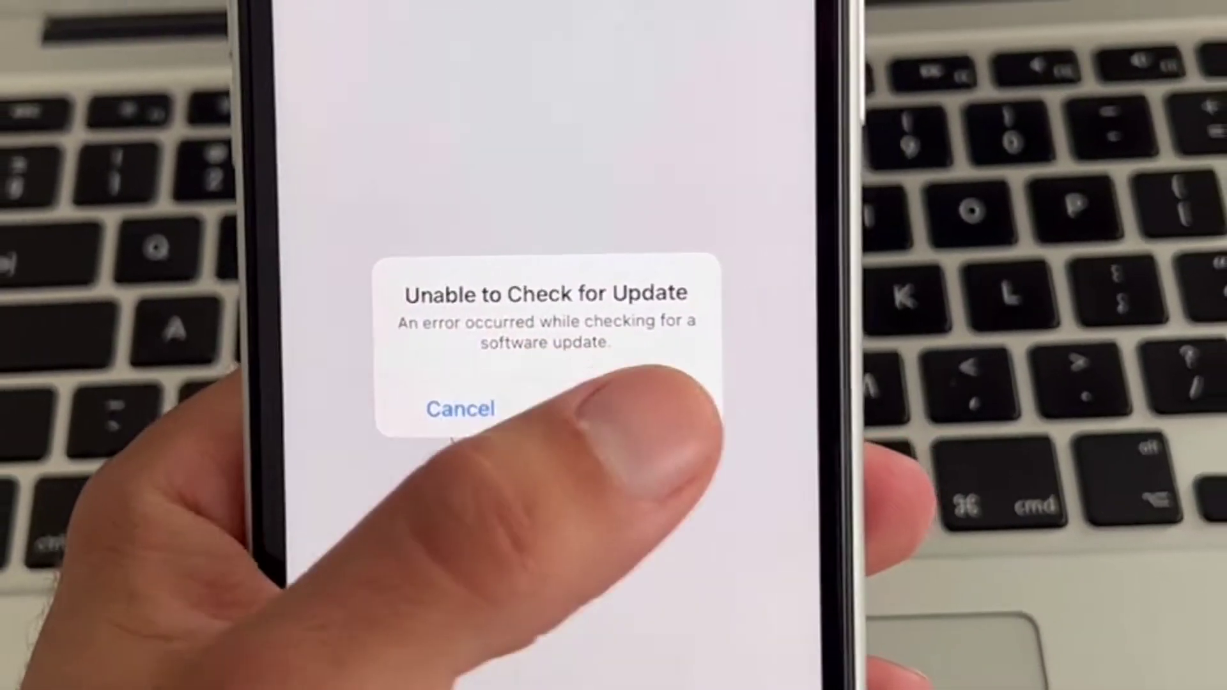
Retry the failing update check twice, then dismiss the repeated 'Unable to Check for Update' alerts
{"action": "left_click", "coordinate": [697, 415]}
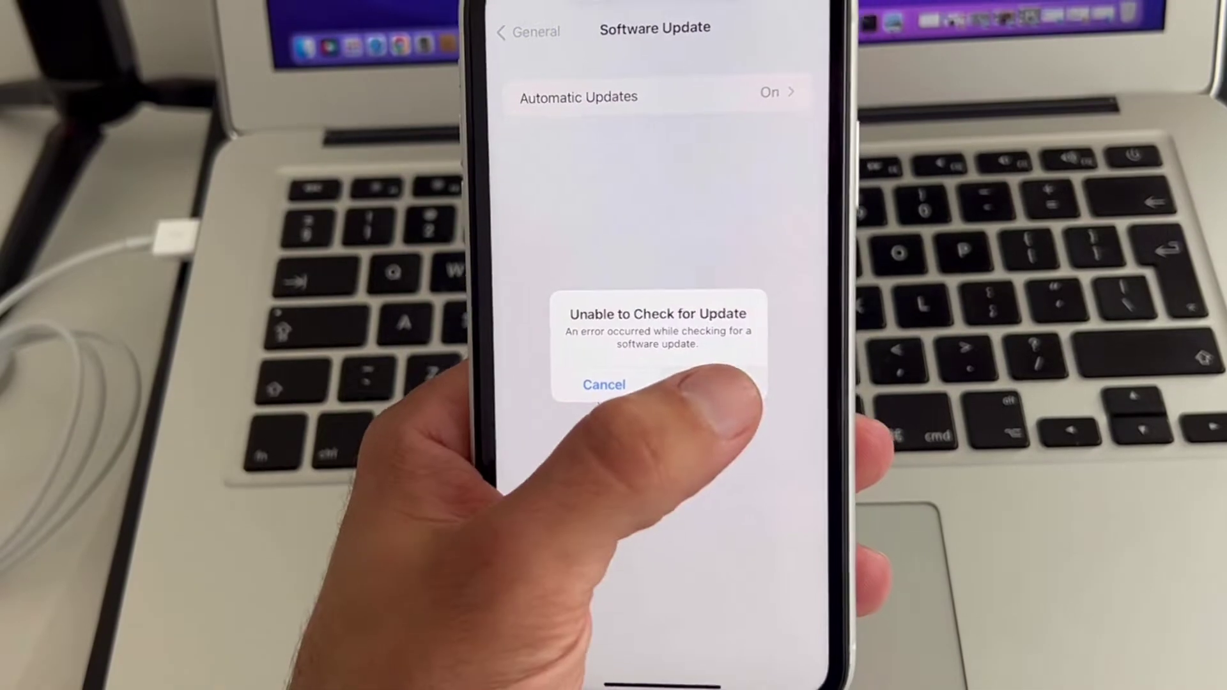
{"action": "left_click", "coordinate": [713, 384]}
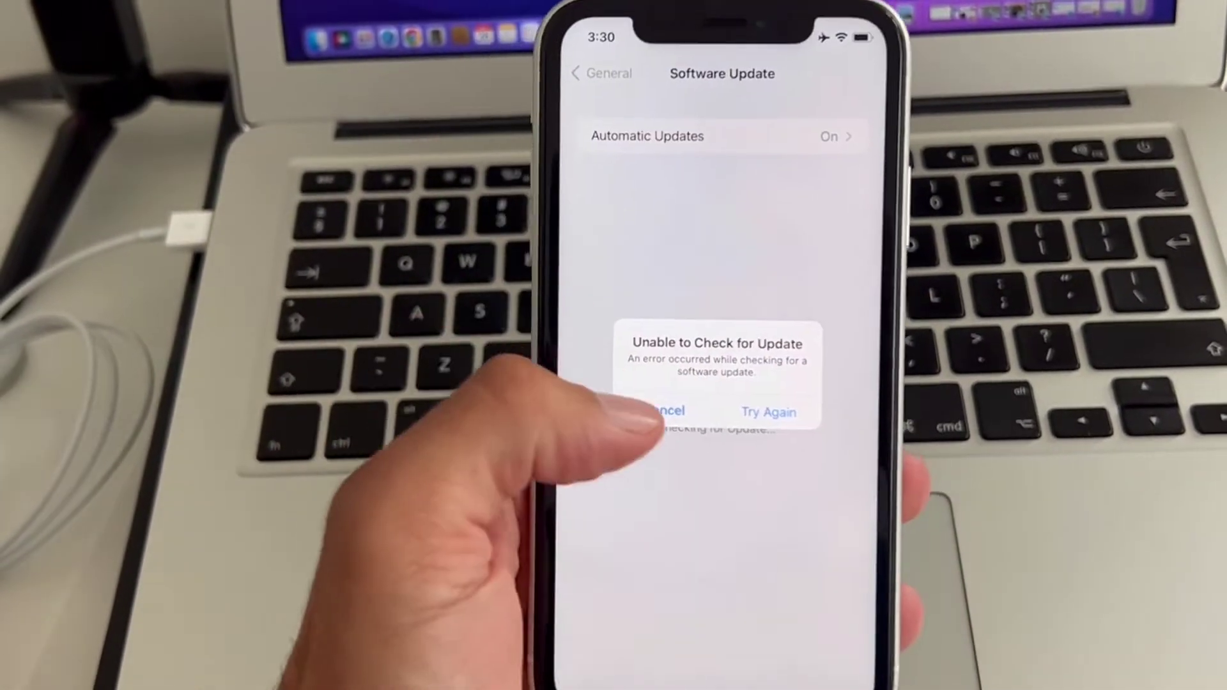
{"action": "left_click", "coordinate": [665, 409]}
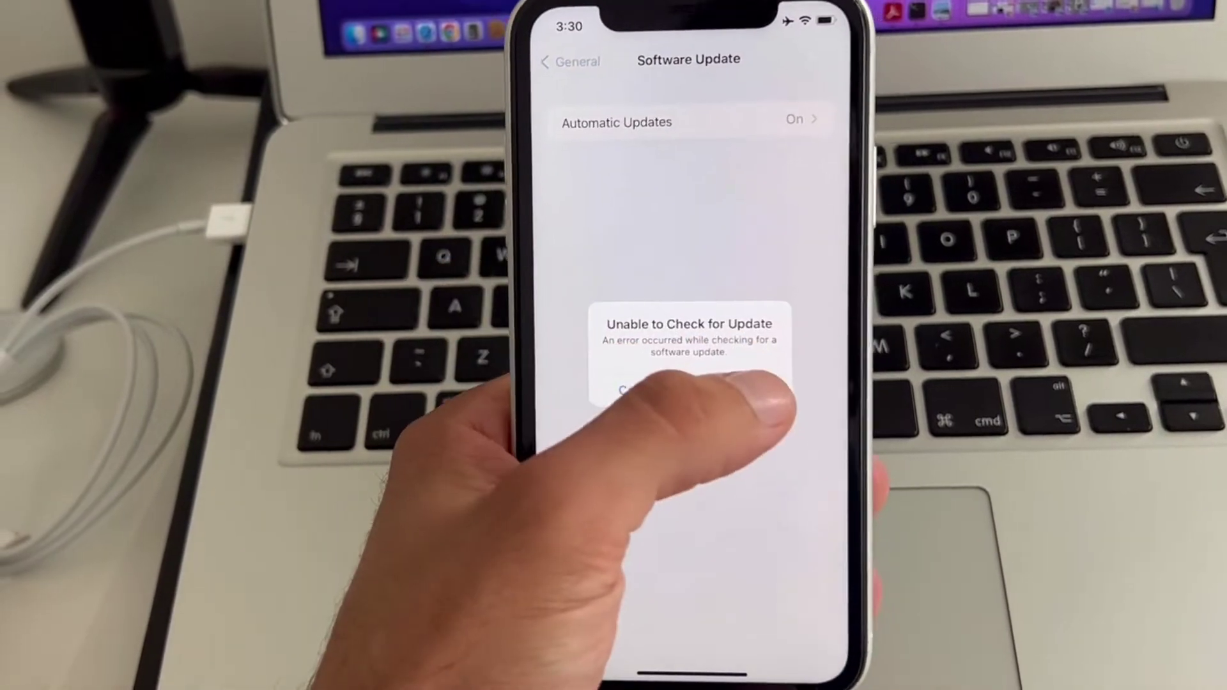
{"action": "left_click", "coordinate": [738, 389]}
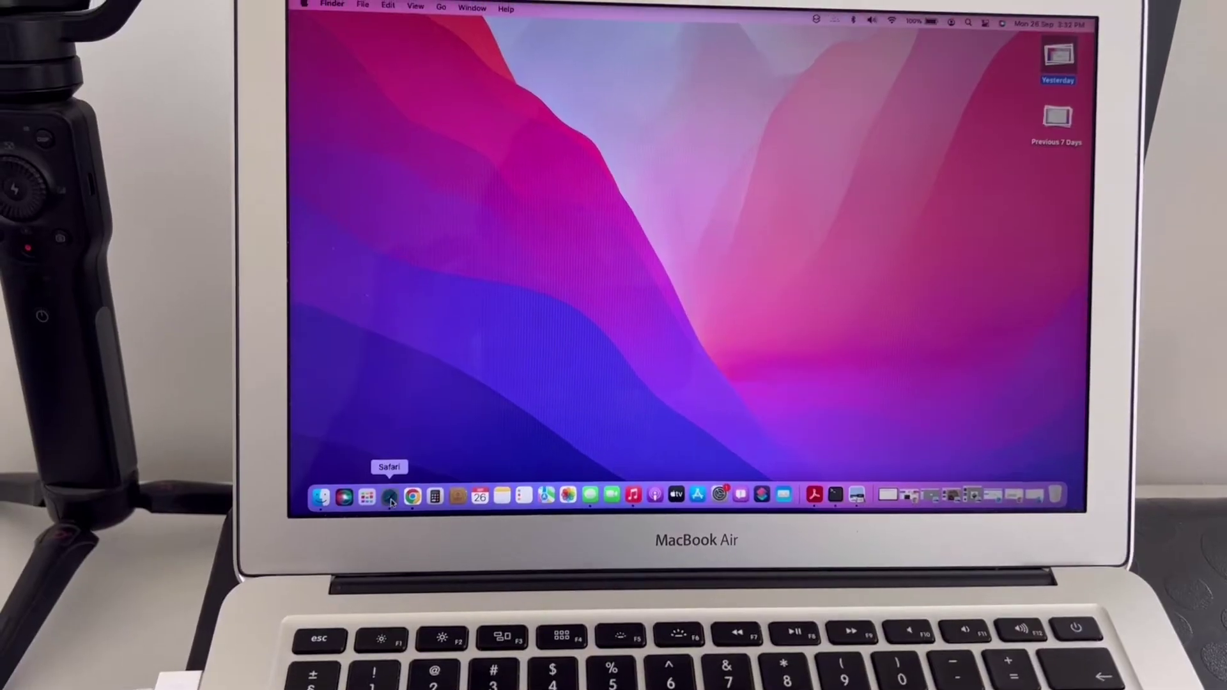
In Safari on ipsw.me, start the 6.13 GB iOS 16.0.2 (20A380) iPhone XR download, then minimize the window
{"action": "left_click", "coordinate": [391, 528]}
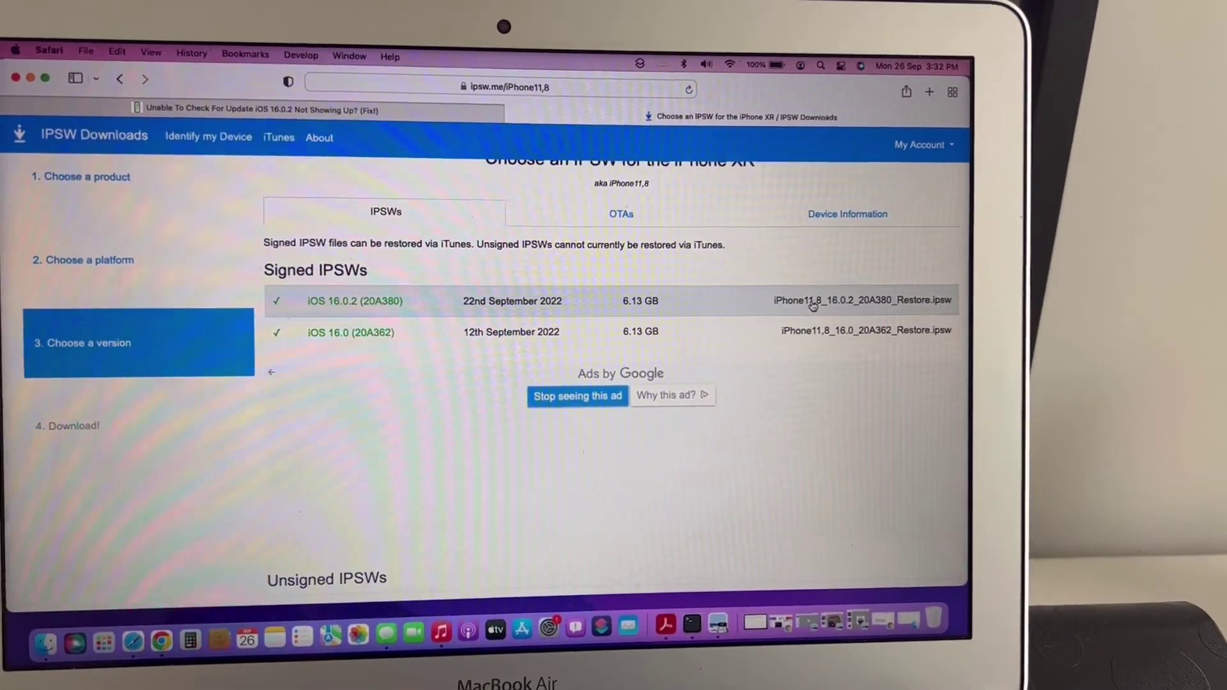
{"action": "left_click", "coordinate": [811, 308]}
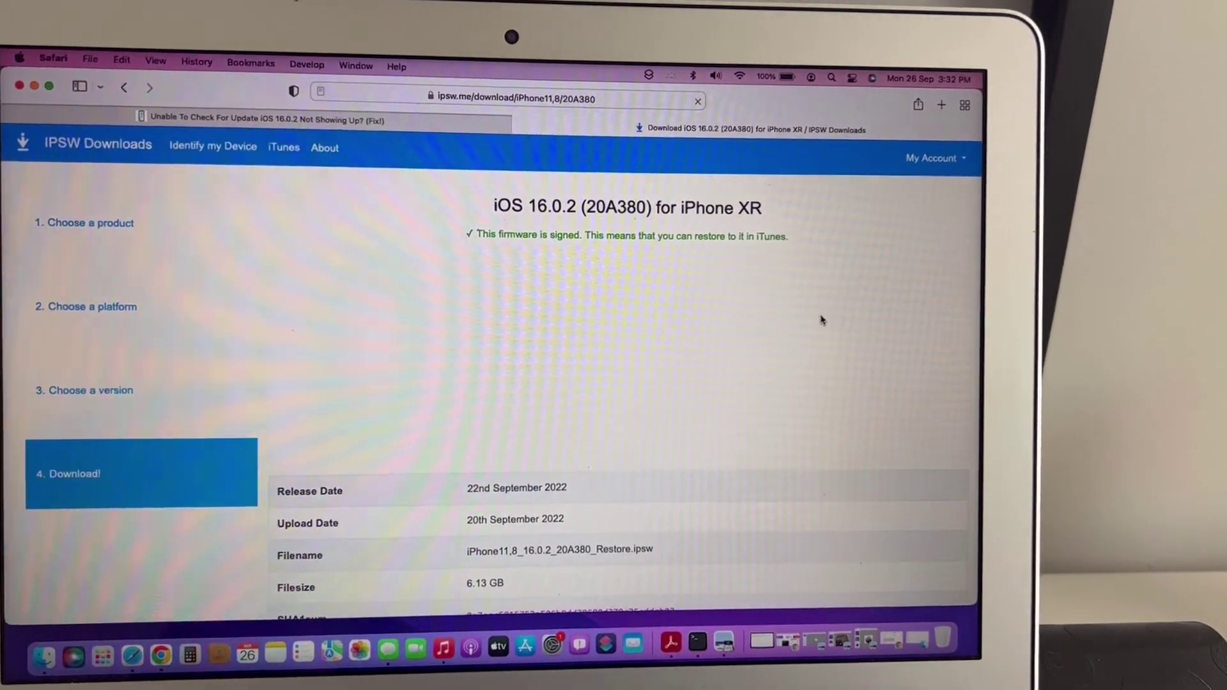
{"action": "scroll", "coordinate": [820, 319], "scroll_direction": "down", "scroll_amount": 5}
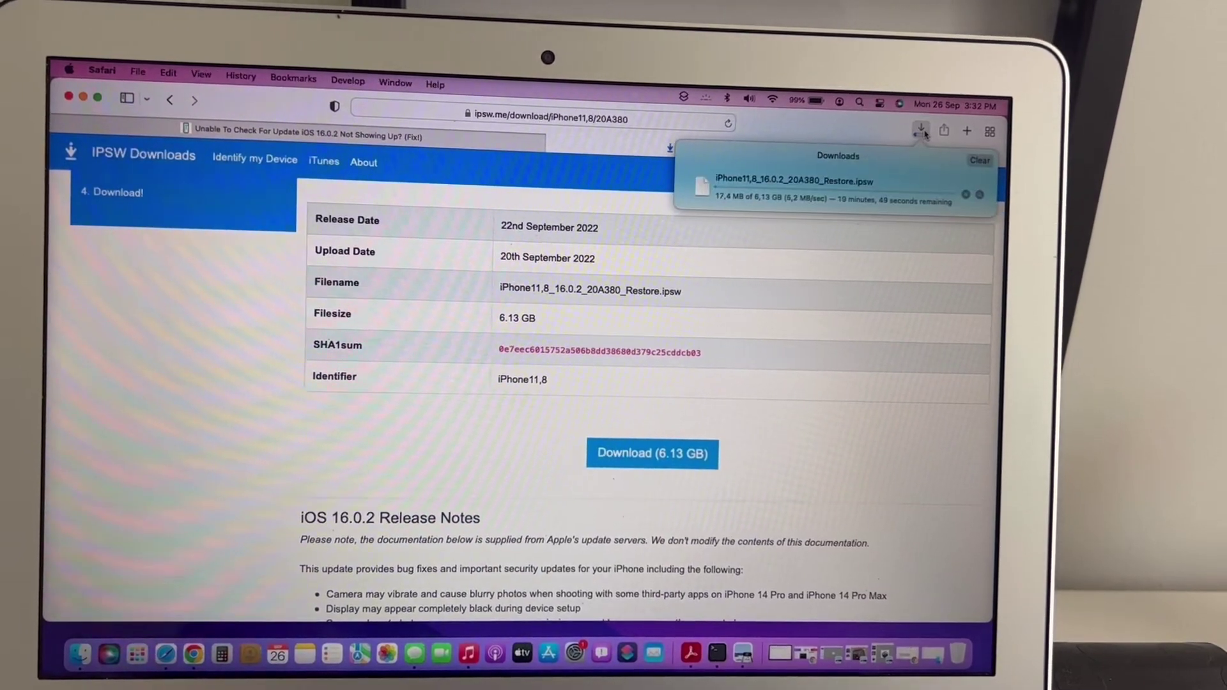
{"action": "left_click", "coordinate": [85, 105]}
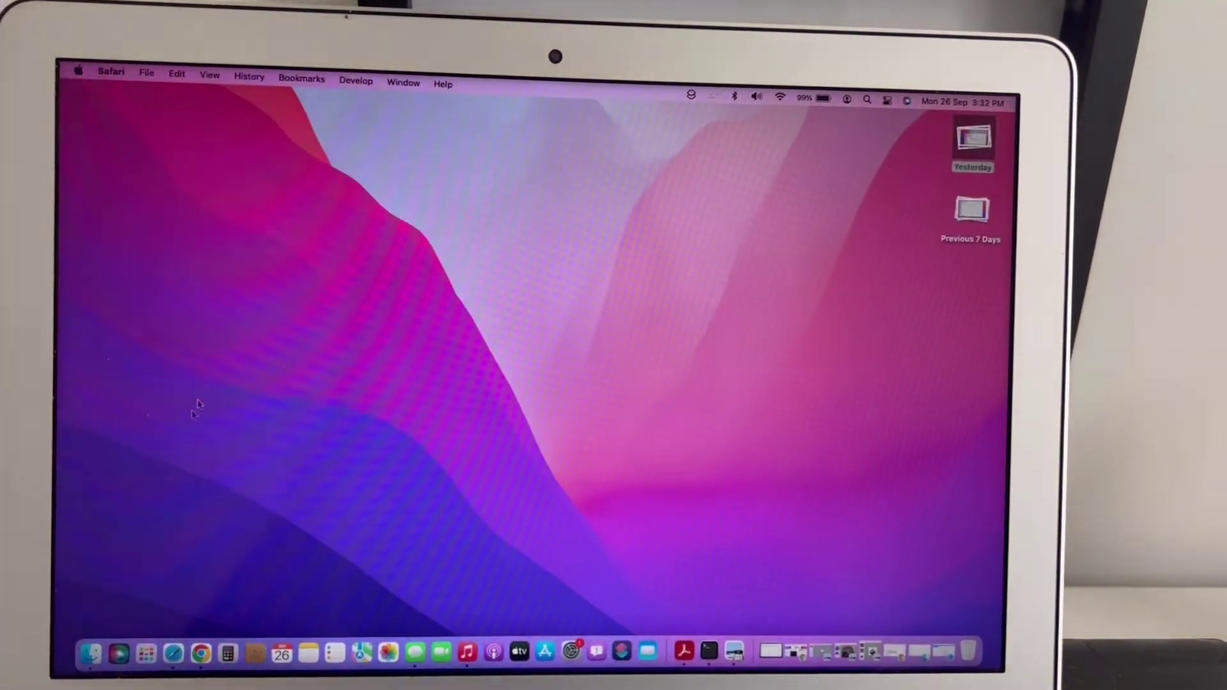
Open a Finder window from the Dock showing Macintosh HD and Network
{"action": "left_click", "coordinate": [100, 638]}
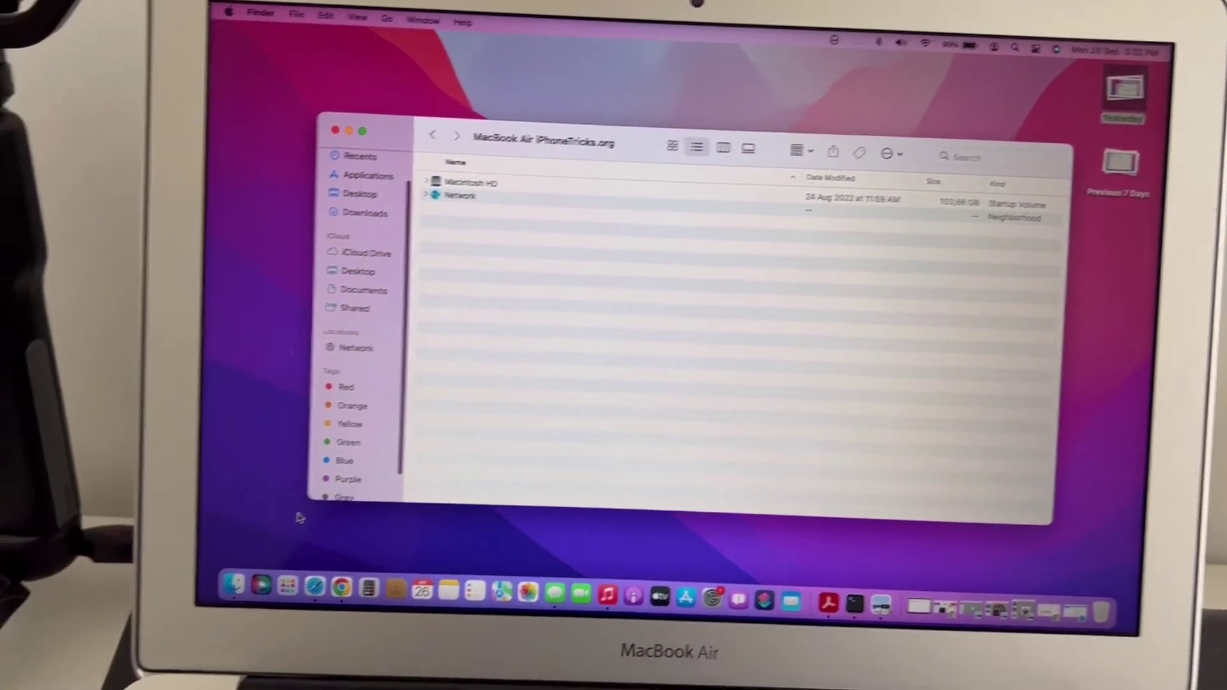